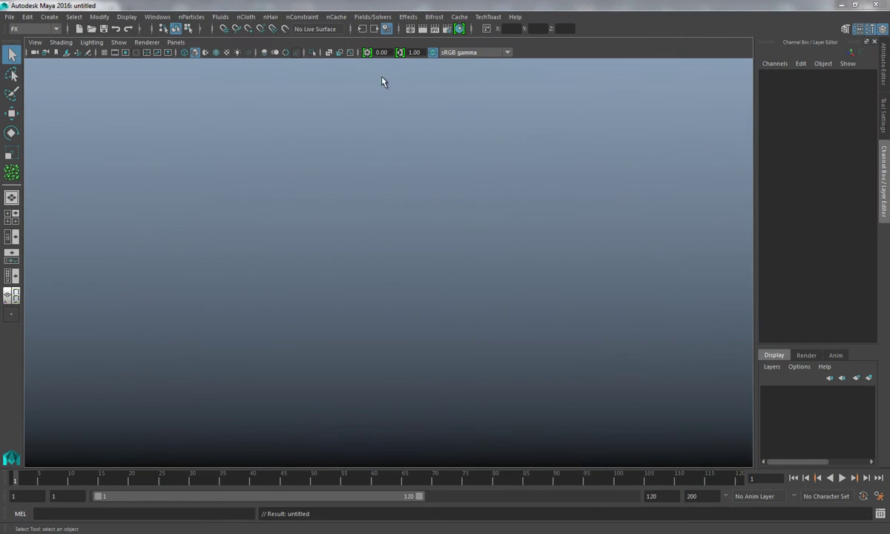
- Open the TechToast Particle Flocker window and move it into place
click(490, 18)
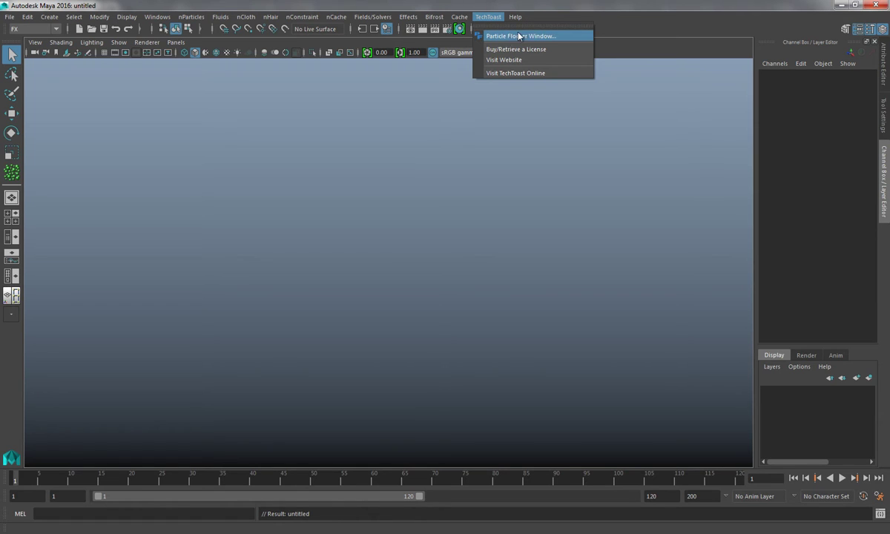
click(561, 35)
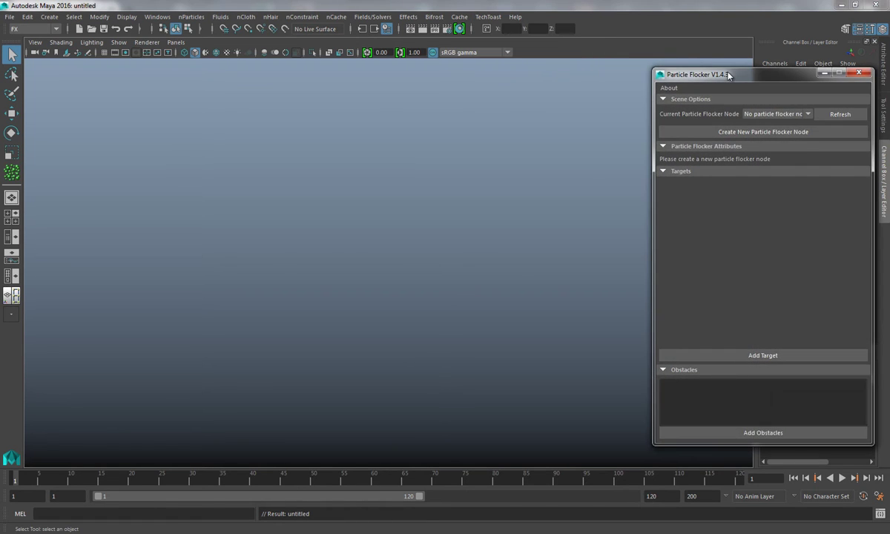
mouse_move(683, 69)
mouse_down()
mouse_move(706, 63)
mouse_move(694, 55)
mouse_up()
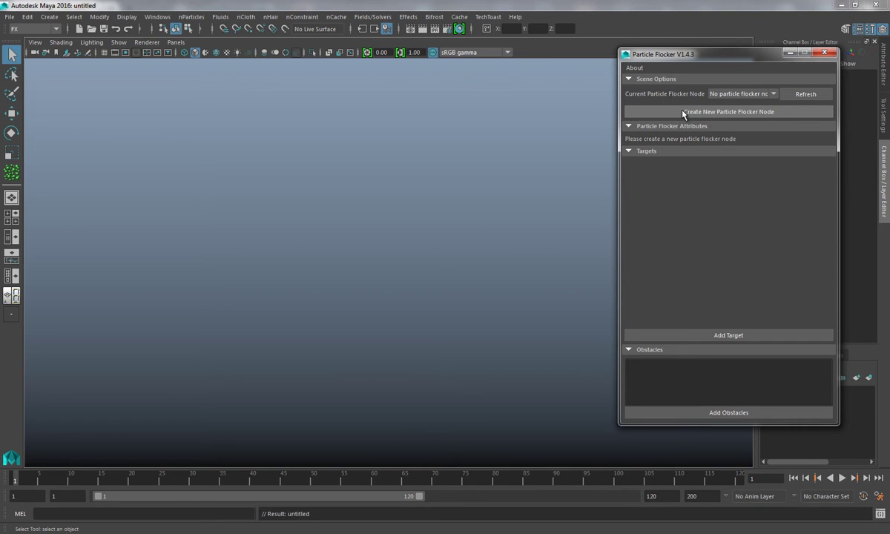
- Create a new particleFlocker node and select it in the Persp/Outliner layout
click(745, 113)
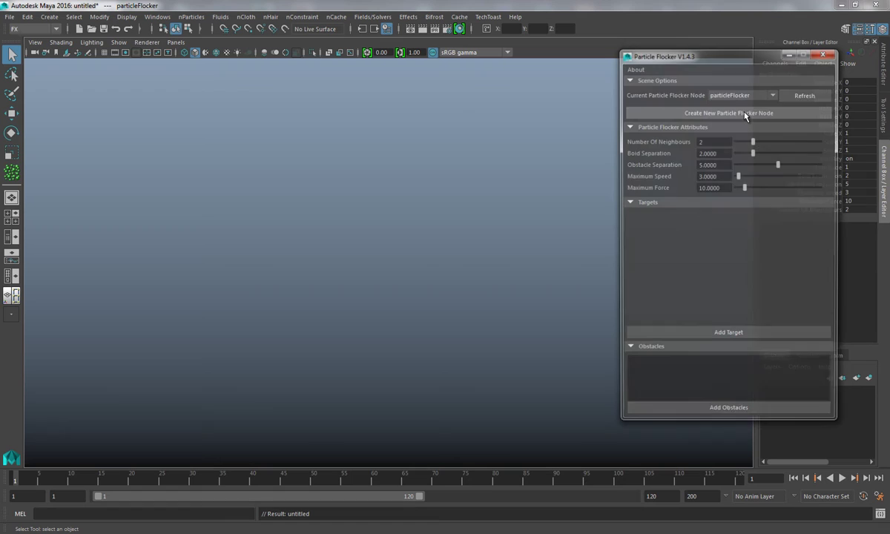
drag(685, 54, 677, 60)
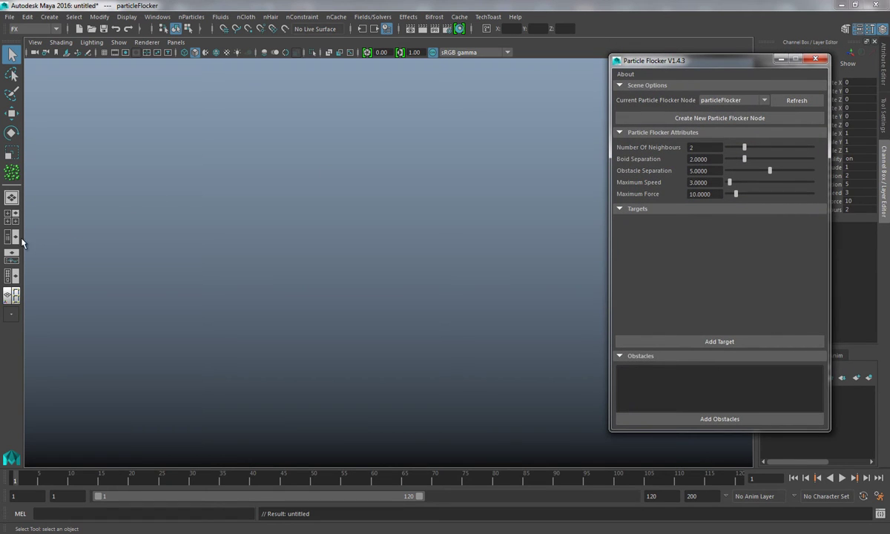
click(11, 237)
click(78, 111)
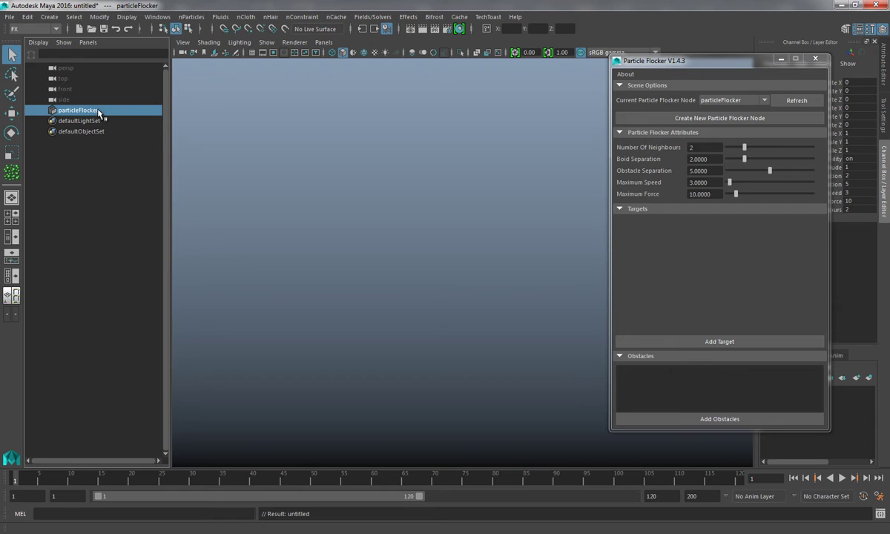
- Keep particleFlocker as the Current Particle Flocker Node in the dropdown
click(733, 102)
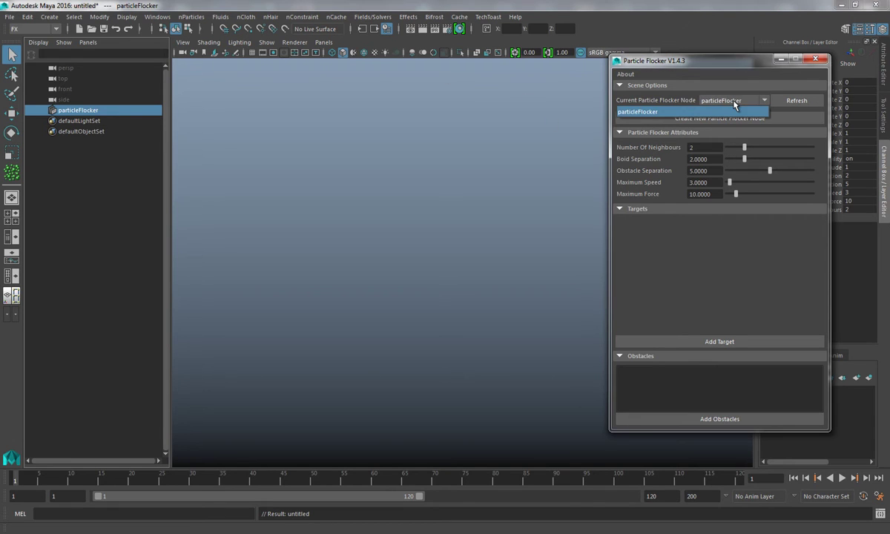
click(678, 112)
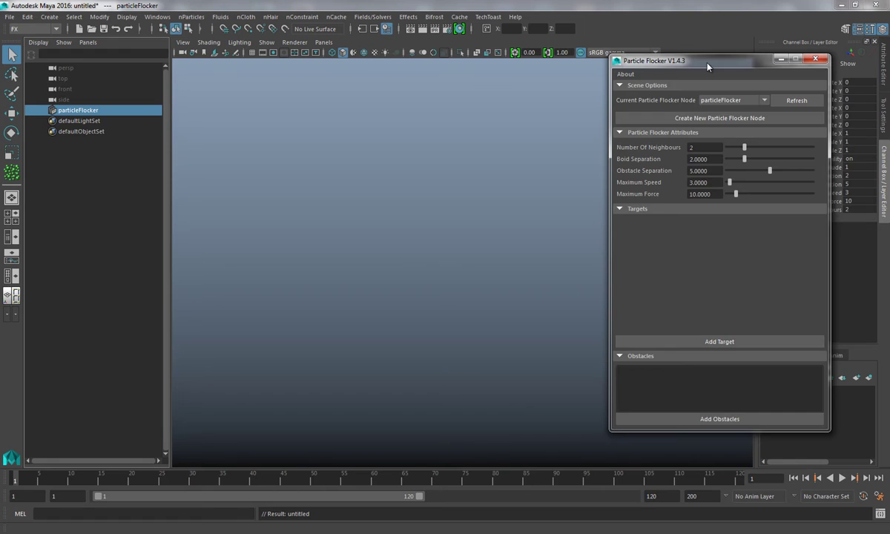
drag(662, 59, 688, 60)
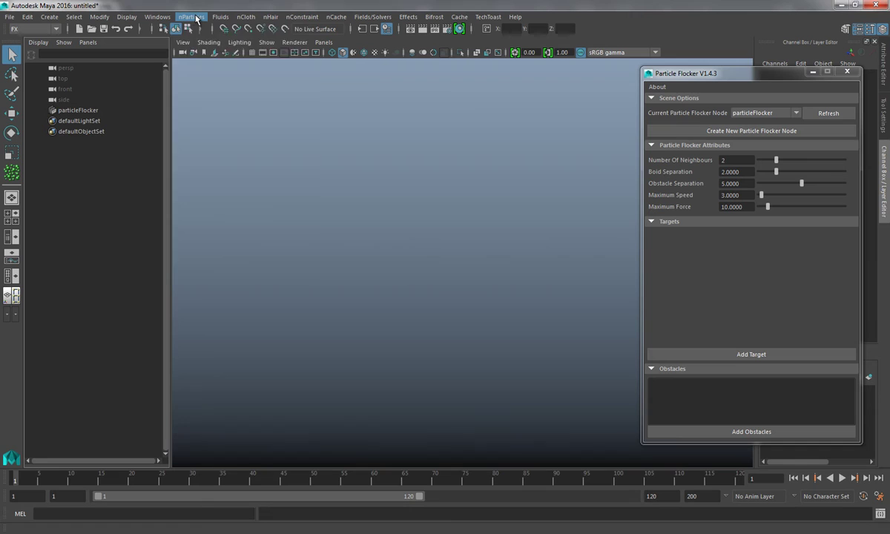
- Sketch a scatter of legacy particles across the scene's middle to create particle1
click(196, 19)
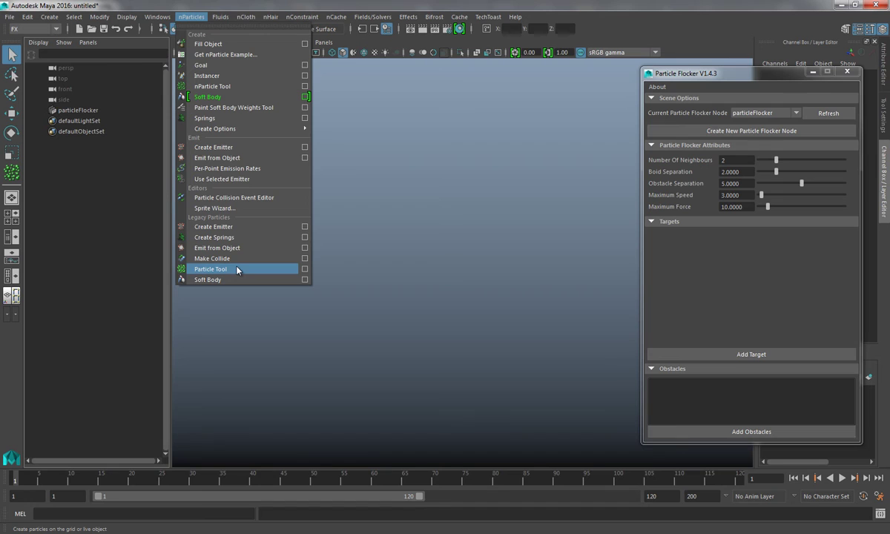
click(237, 270)
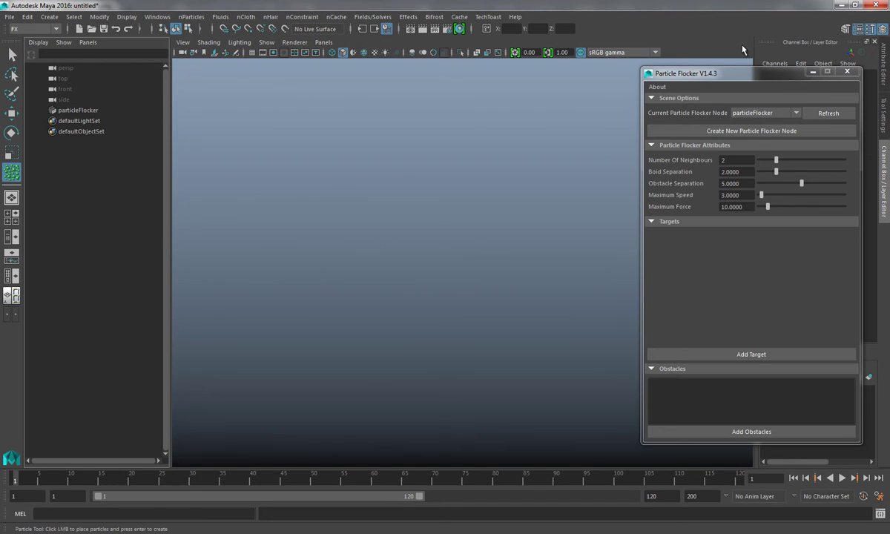
drag(753, 74, 171, 74)
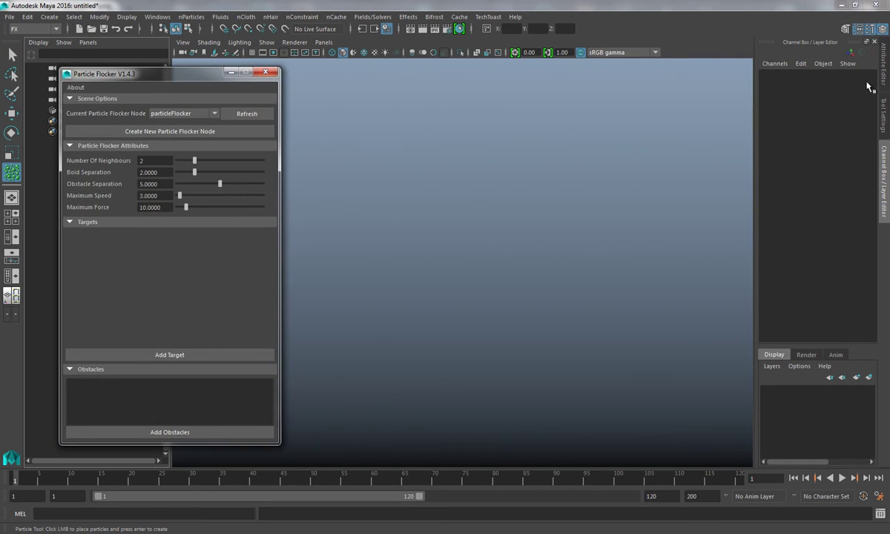
click(882, 117)
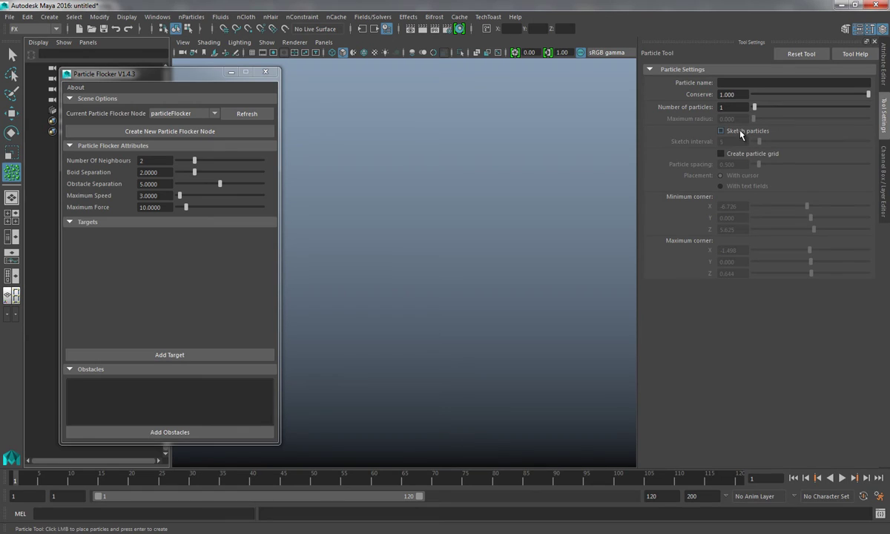
mouse_move(316, 280)
mouse_down()
mouse_move(379, 234)
mouse_move(380, 282)
mouse_move(407, 292)
mouse_move(448, 276)
mouse_move(439, 299)
mouse_up()
key(Return)
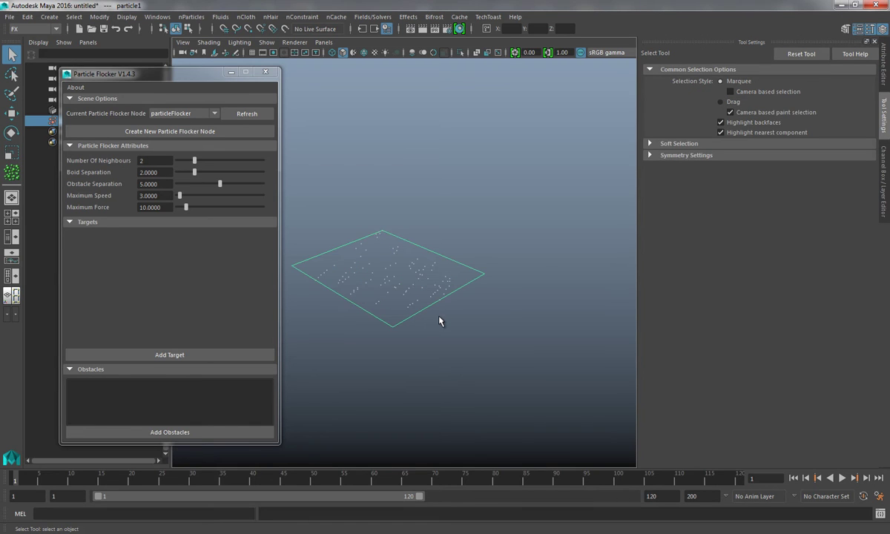
- Switch to wireframe and show particleShape1's attributes in the Attribute Editor
key(4)
drag(196, 74, 180, 71)
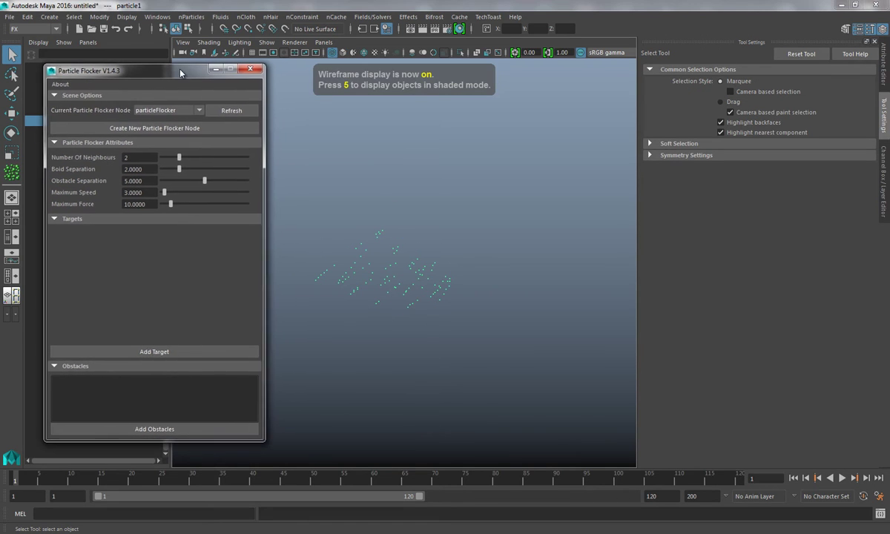
click(886, 69)
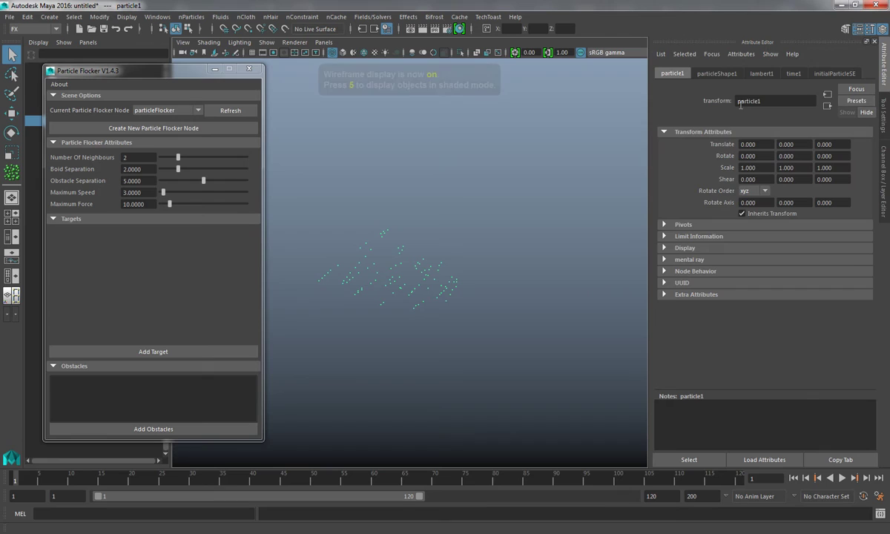
click(701, 73)
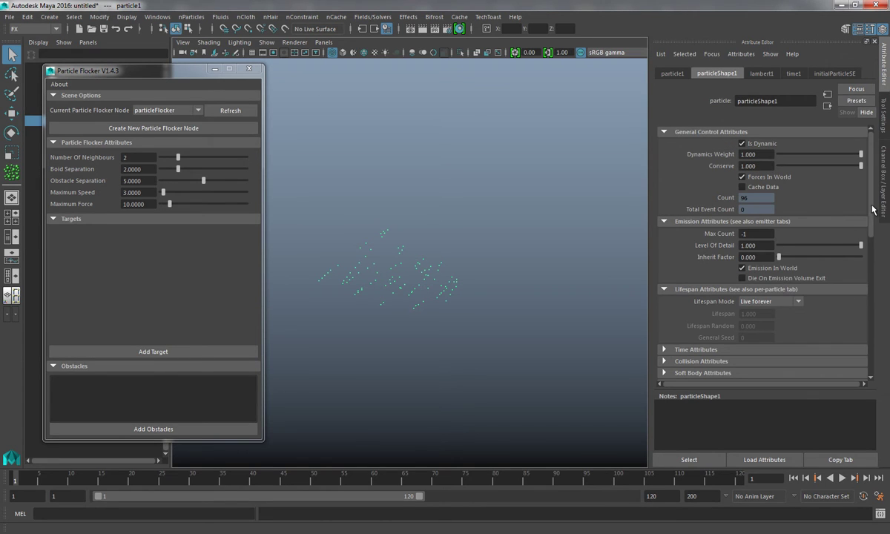
scroll(815, 245, down, 2)
scroll(794, 260, down, 2)
scroll(786, 264, down, 2)
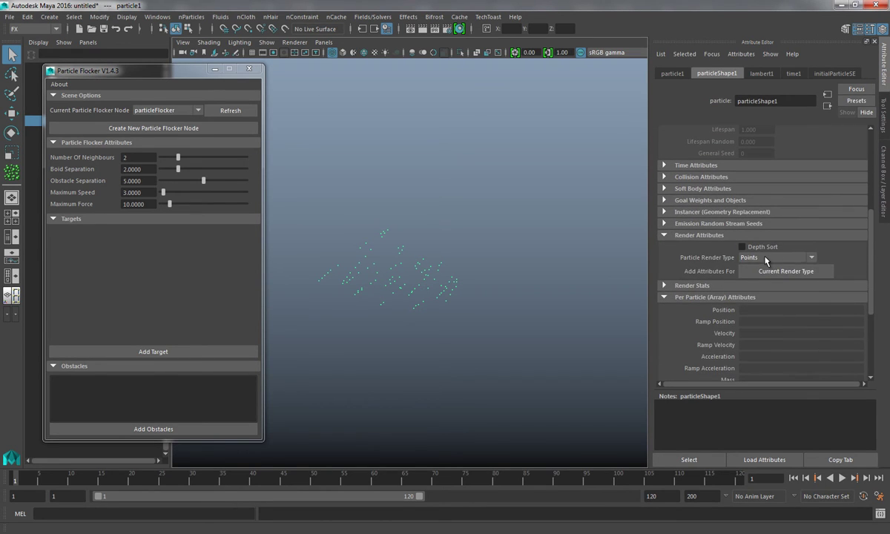
- Render particle1 as streaks with line width 2 and tail size about 11.3
click(746, 258)
click(767, 339)
click(766, 271)
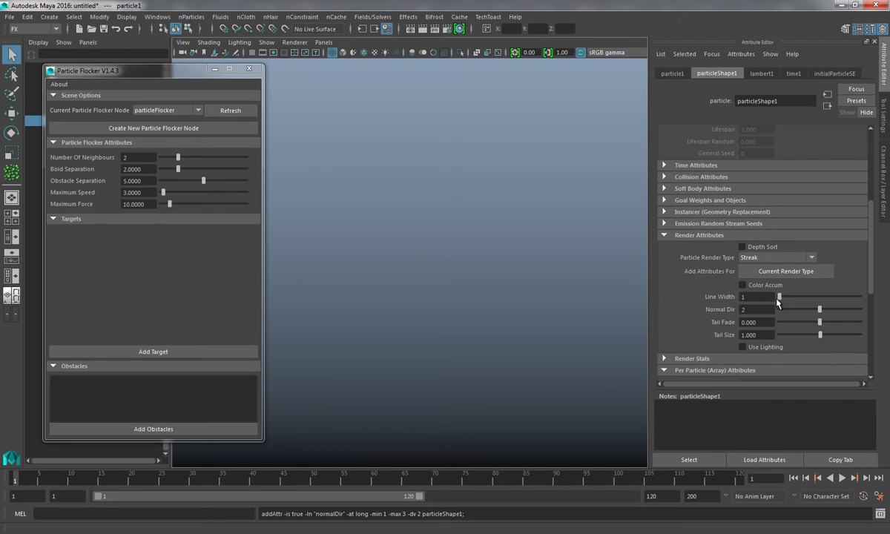
drag(779, 296, 783, 297)
drag(819, 334, 821, 337)
drag(166, 75, 752, 79)
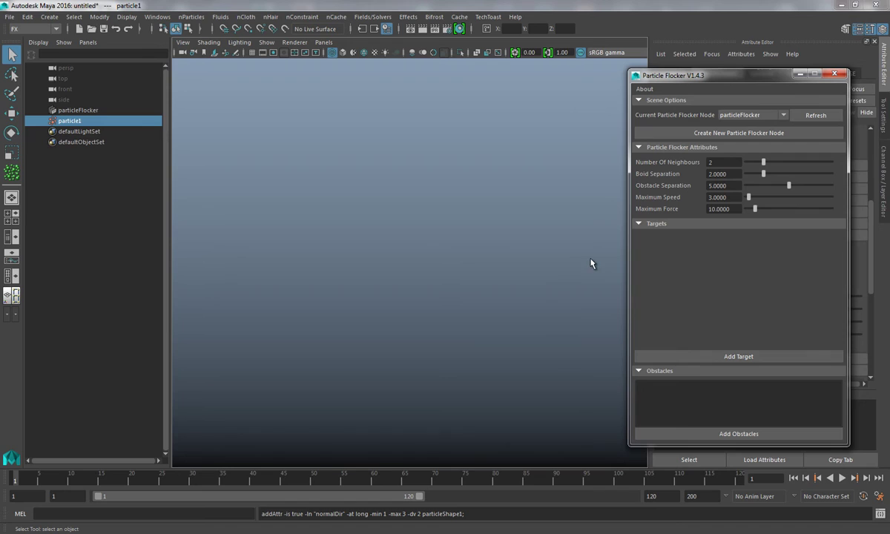
- Assign the particleFlocker field to particle1 with Fields/Solvers > Assign to Selected
ctrl+click(73, 111)
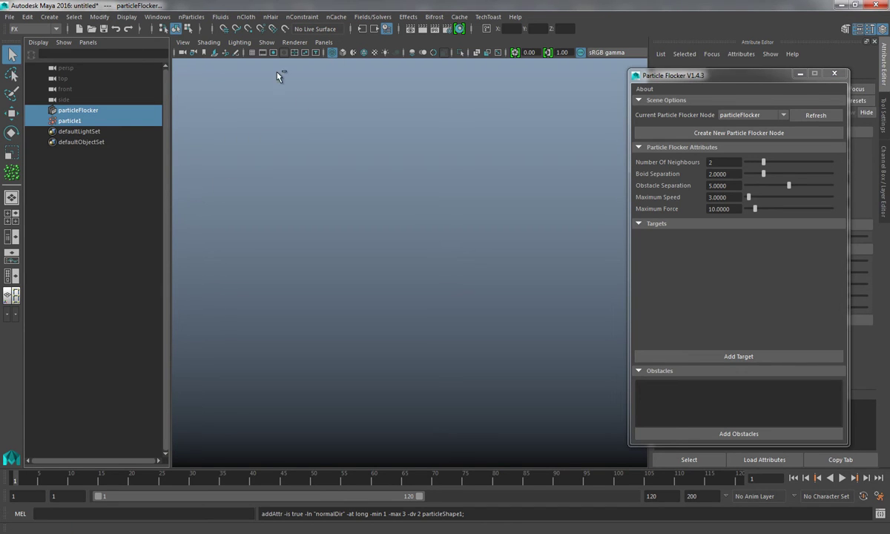
click(372, 17)
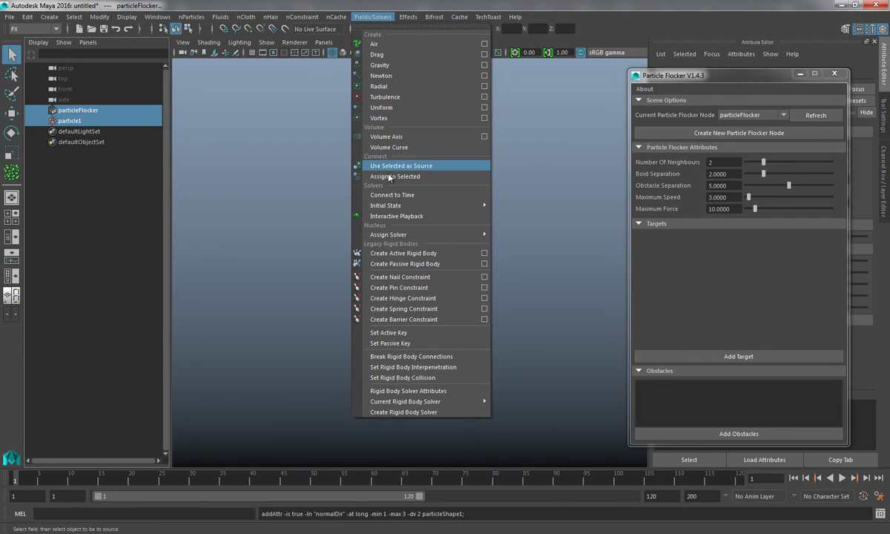
click(448, 178)
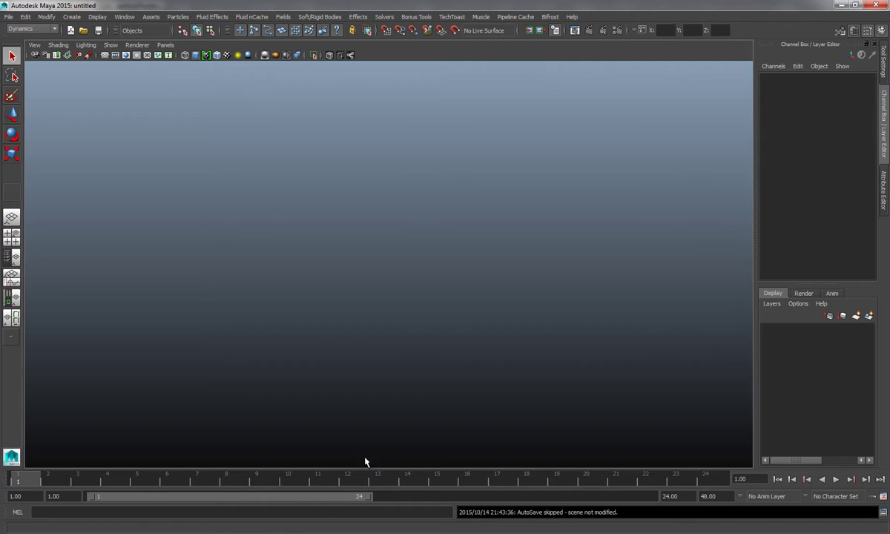
- Open the Fields menu in the empty Maya 2015 scene
click(285, 17)
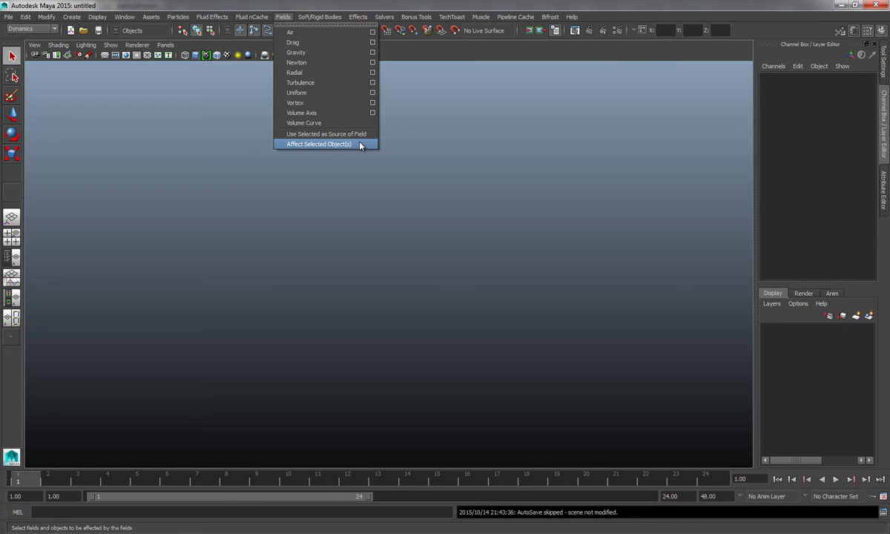
- Return to Maya 2016 and set the playback end time to frame 1000
click(797, 8)
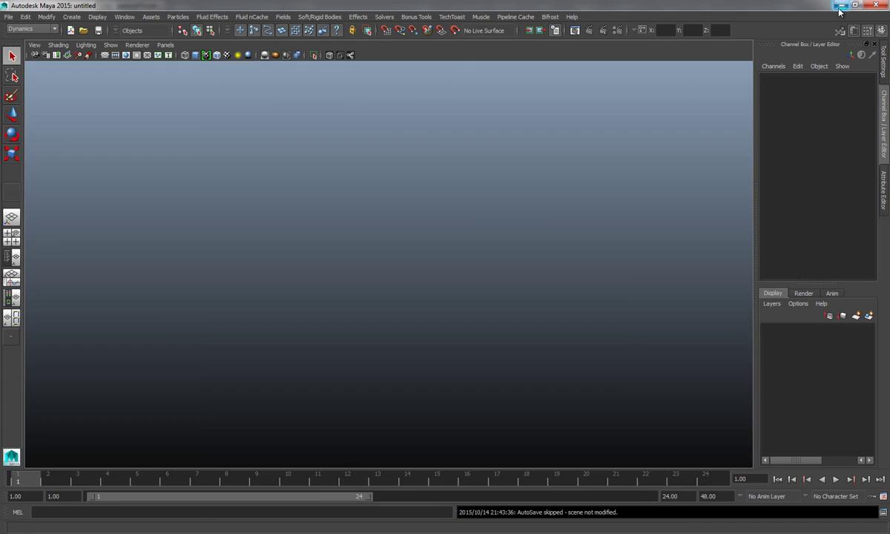
click(839, 7)
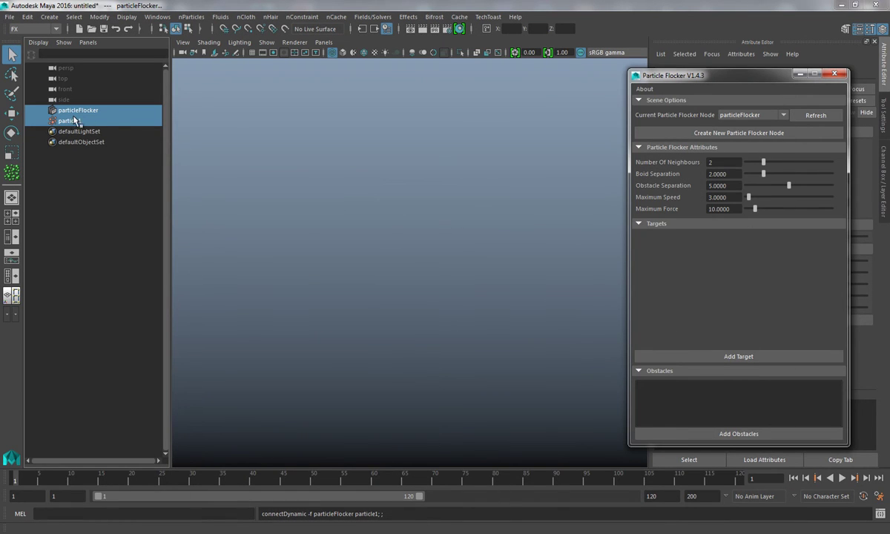
double_click(638, 497)
text(10)
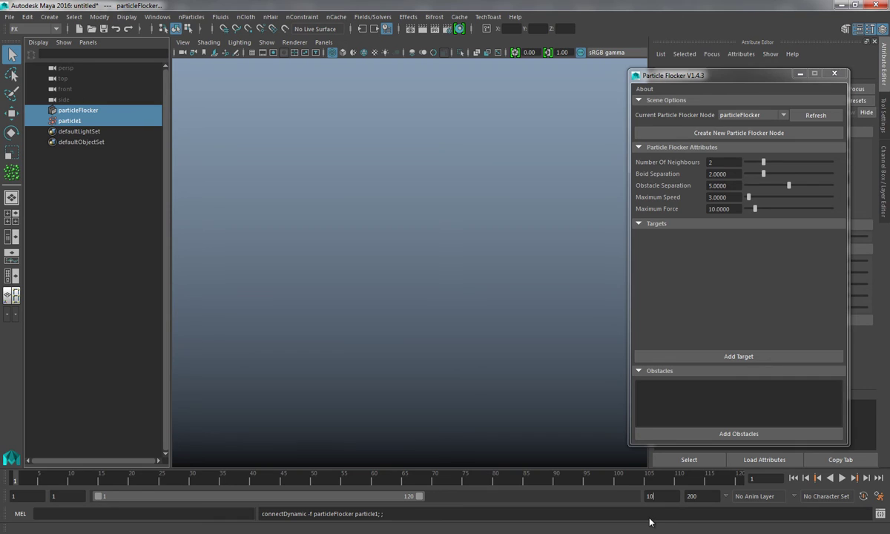
text(00)
key(Return)
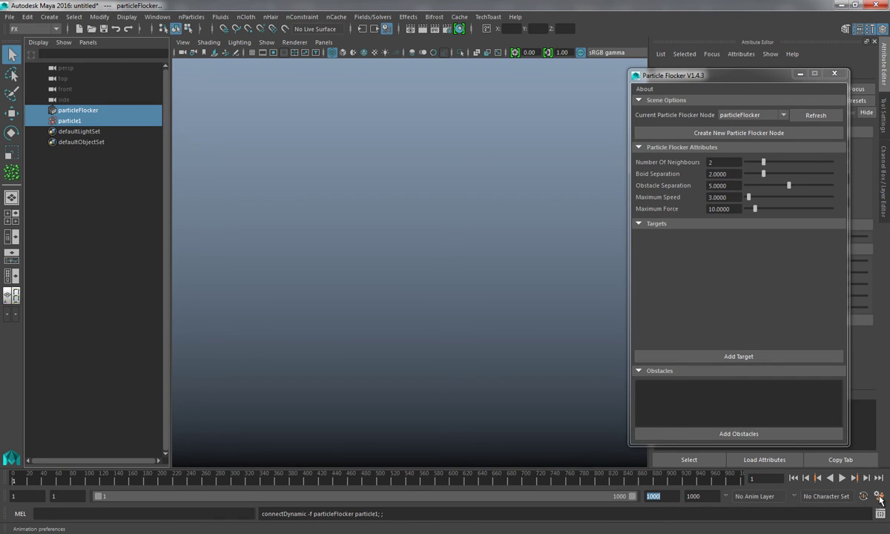
- Confirm Time Slider playback speed is Real-time [24 fps], then cancel Preferences
click(157, 17)
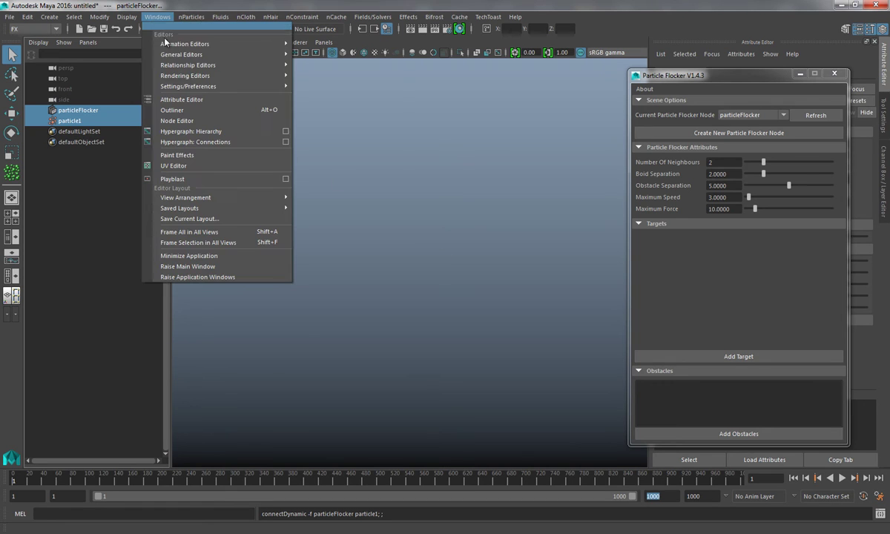
click(326, 95)
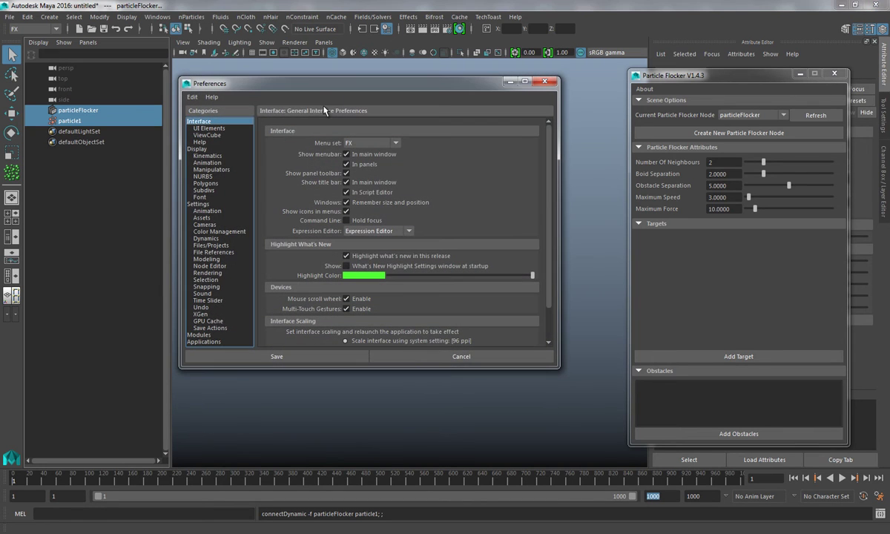
click(212, 299)
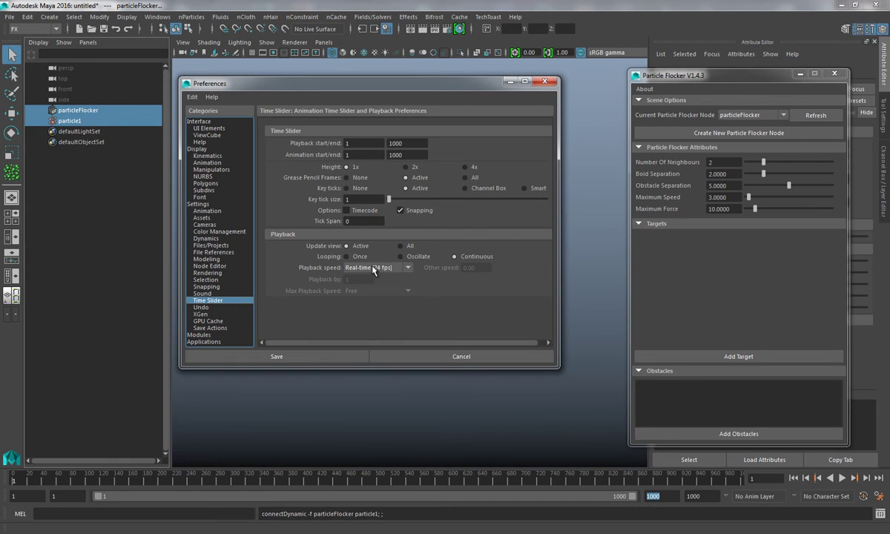
click(373, 270)
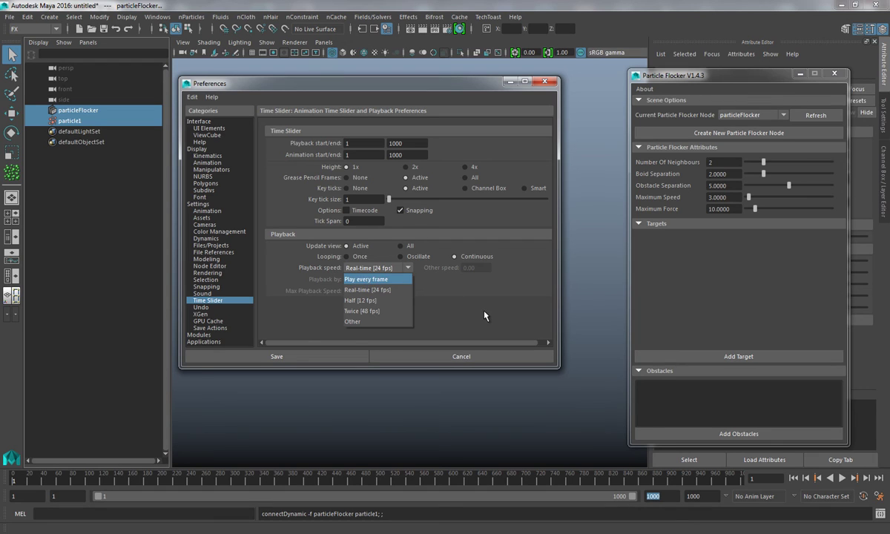
click(393, 288)
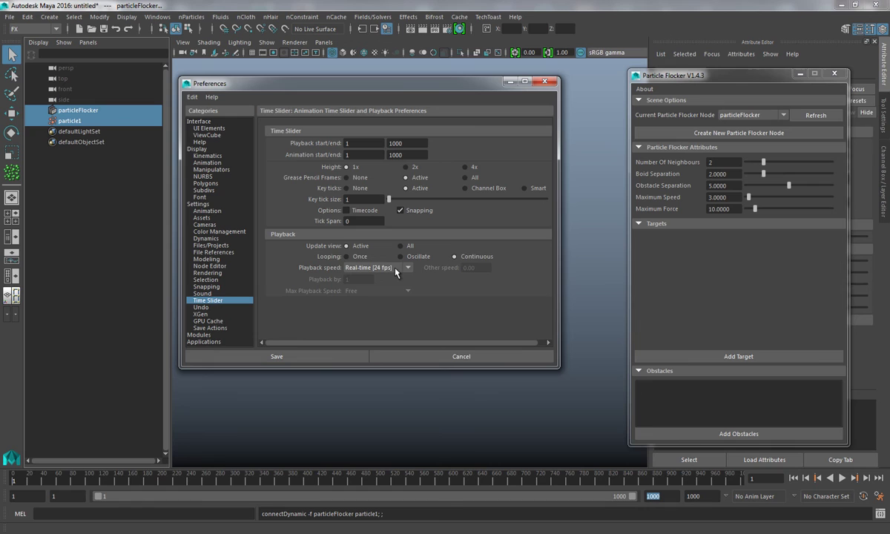
click(441, 356)
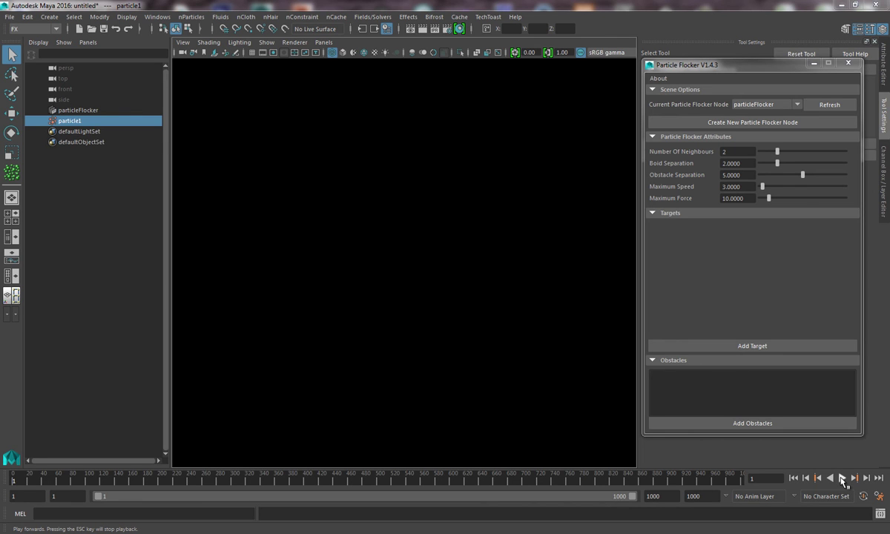
- Play the flocking simulation to around frame 286, then stop it
click(843, 479)
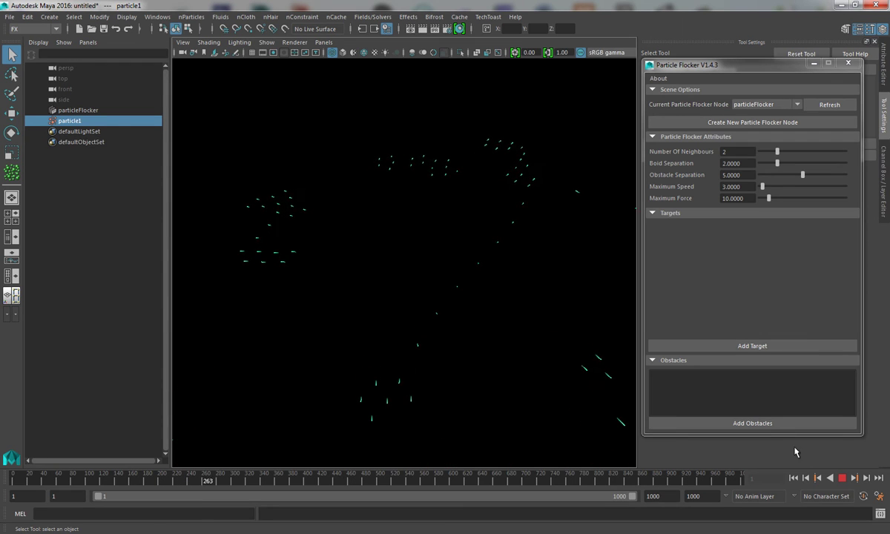
click(843, 479)
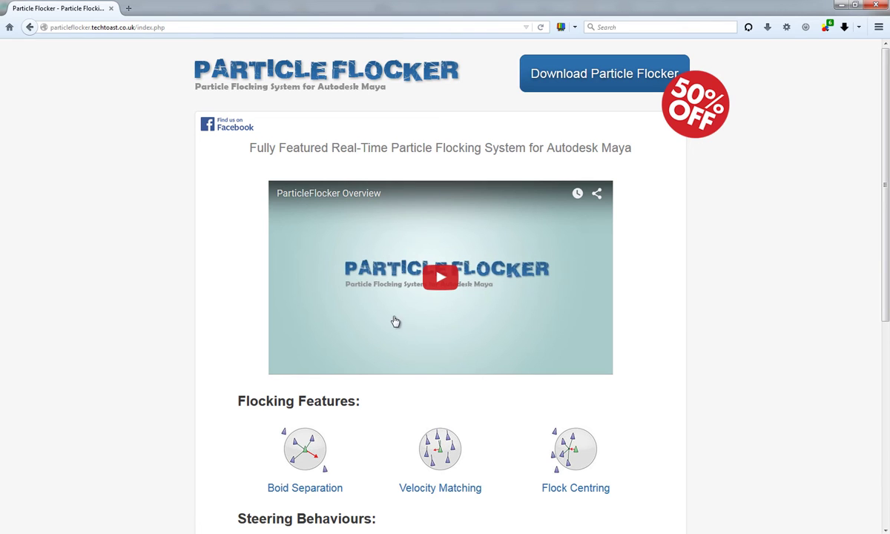
- Browse the Flocking System Breakdown to the Flocking Behaviour page's three rules
scroll(408, 312, down, 5)
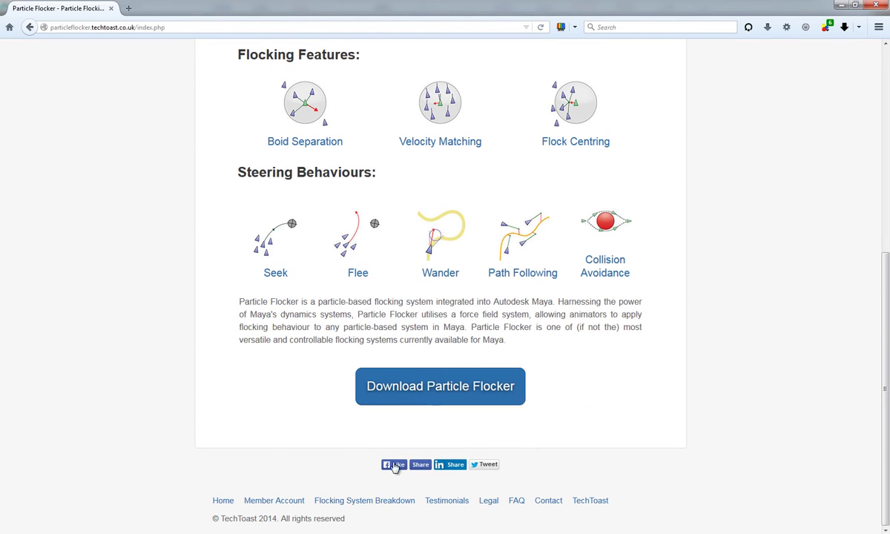
click(360, 503)
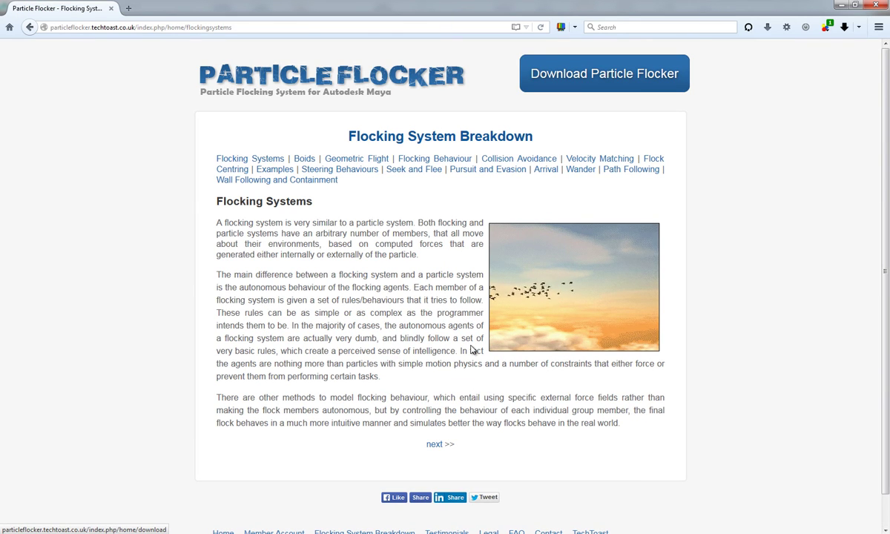
click(454, 161)
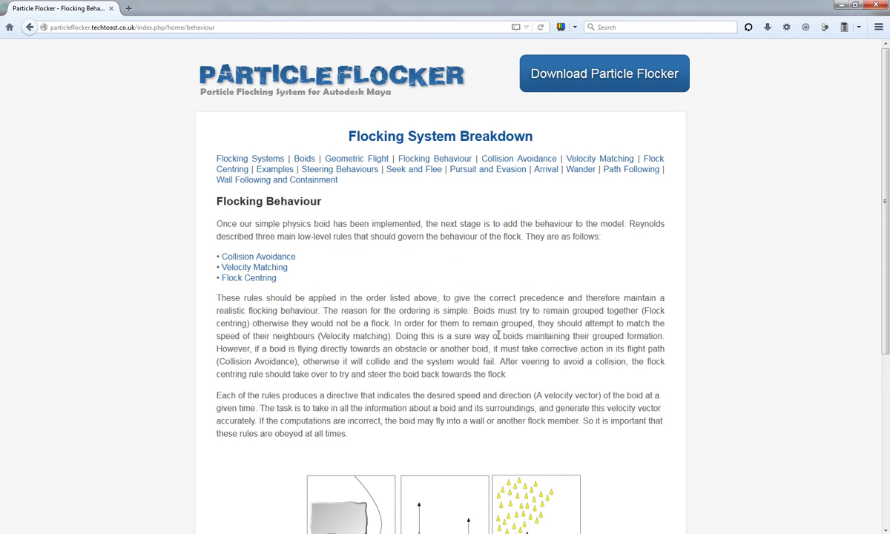
scroll(498, 335, down, 3)
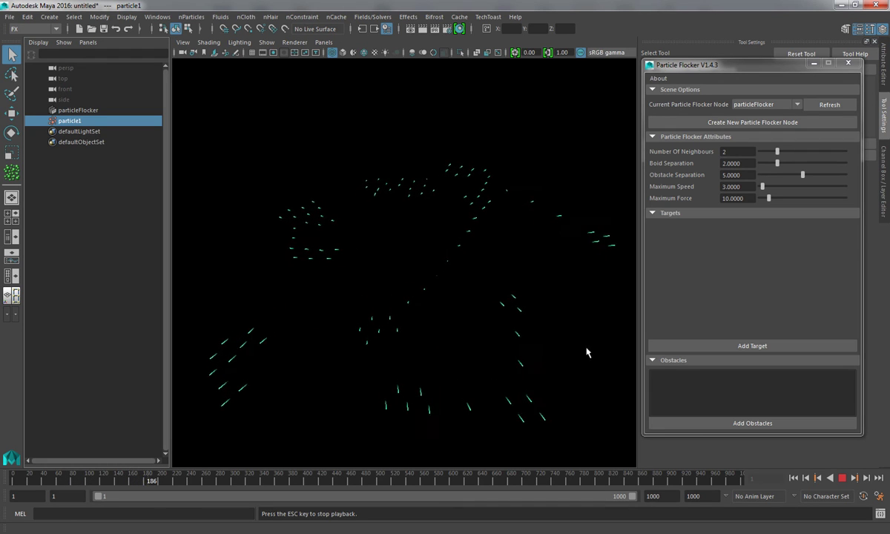
- Stop the flocking playback near frame 219 and rewind to frame 1
click(821, 481)
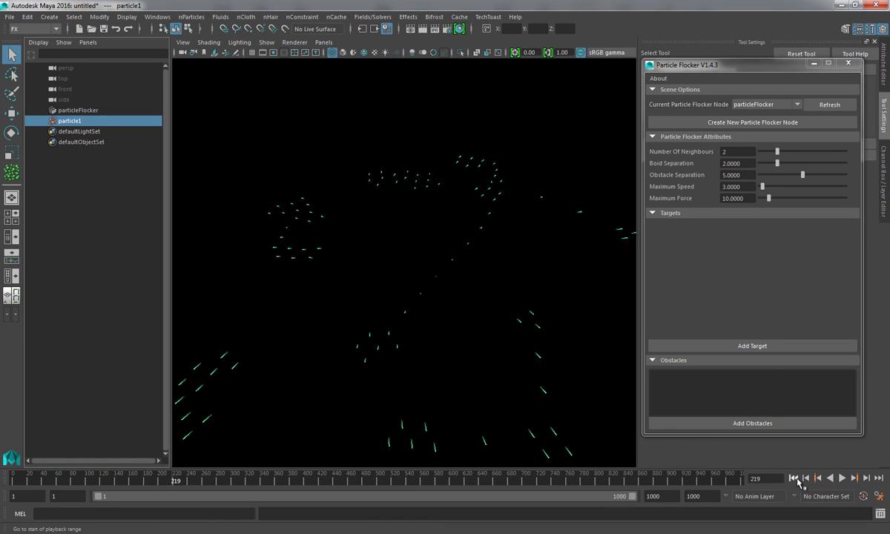
click(794, 479)
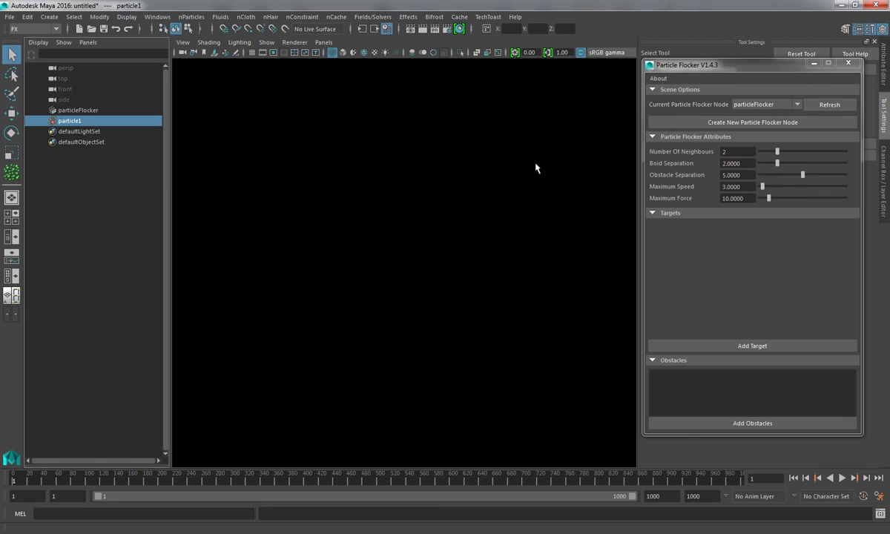
- Add PF_target as a Seek target on the flocker and raise it about 4.6 units along Y
click(113, 186)
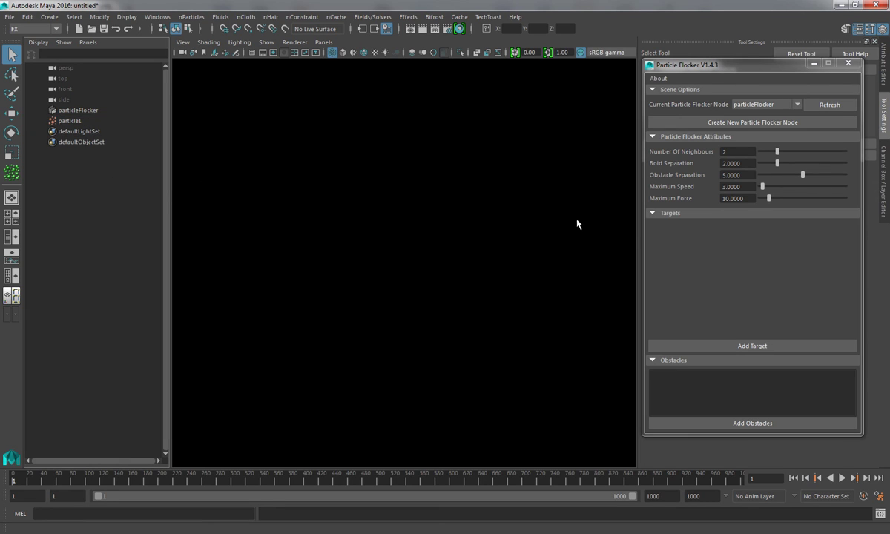
click(775, 347)
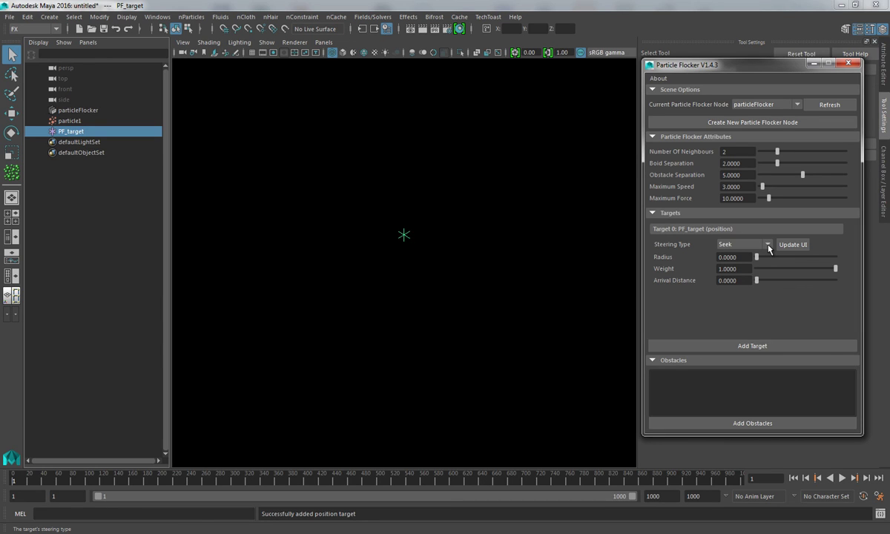
click(768, 247)
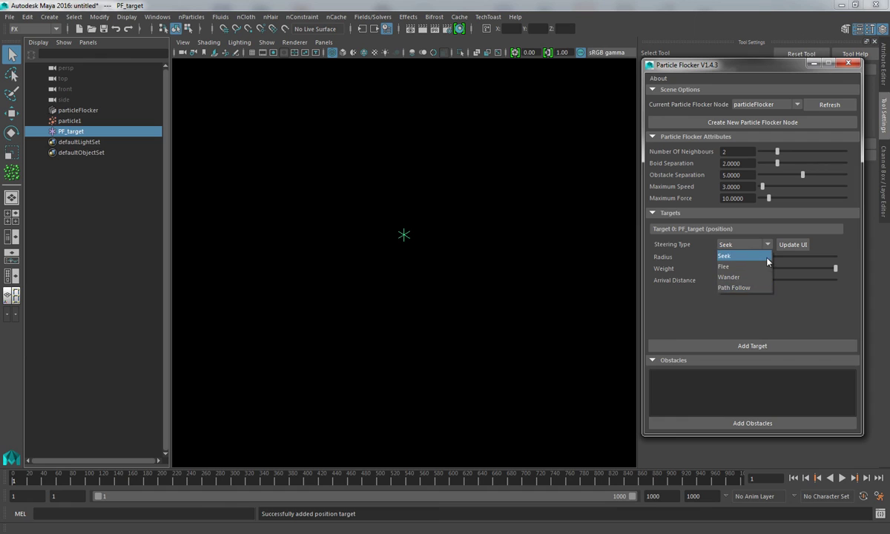
click(772, 310)
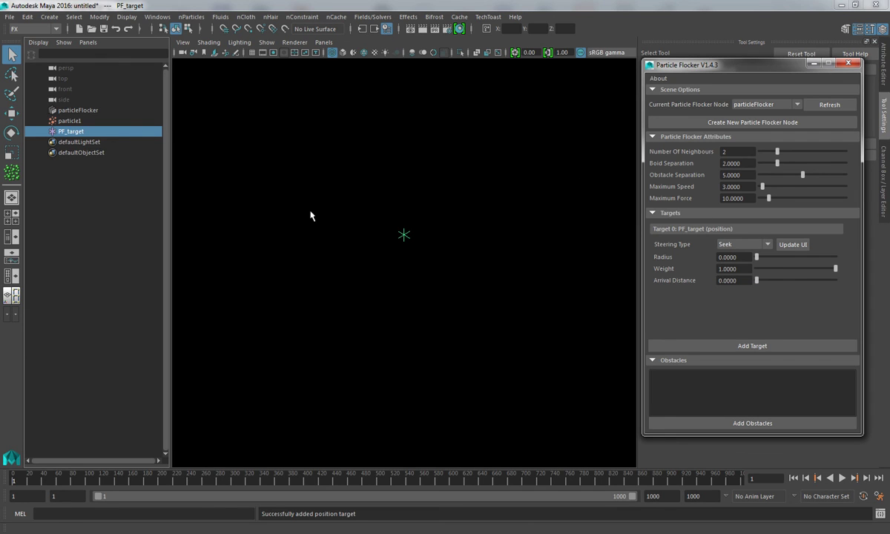
key(w)
mouse_move(391, 209)
mouse_down()
mouse_move(393, 148)
mouse_move(388, 213)
mouse_move(449, 185)
mouse_up()
- Replay particle1's simulation and orbit to watch the flock swarm around PF_target
click(84, 122)
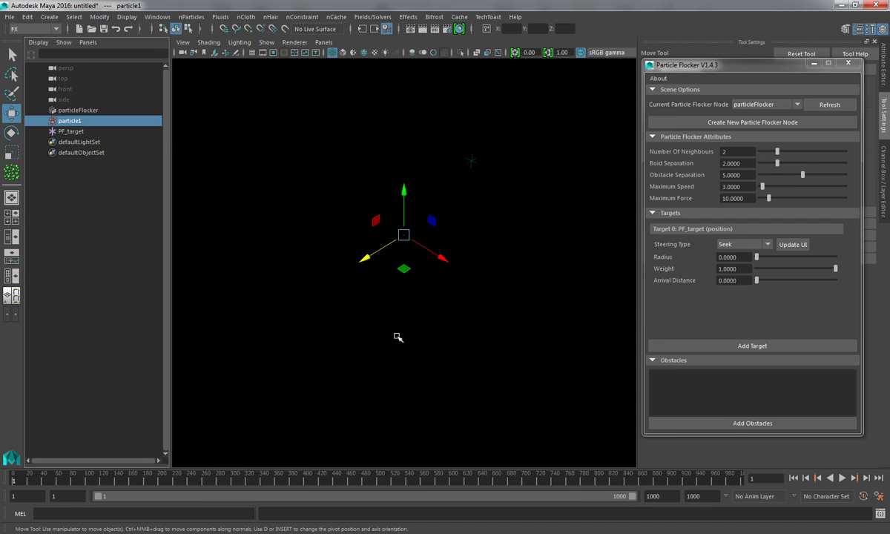
click(841, 478)
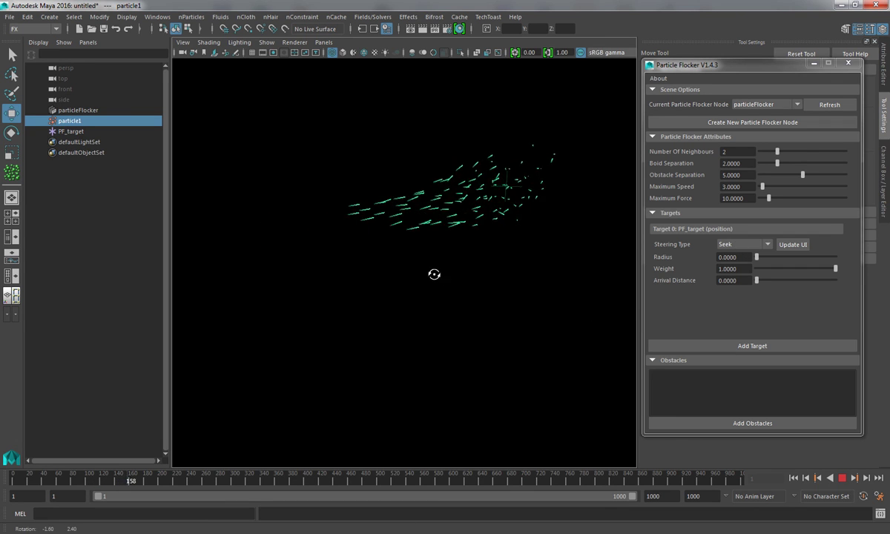
alt+right_drag(435, 272, 417, 272)
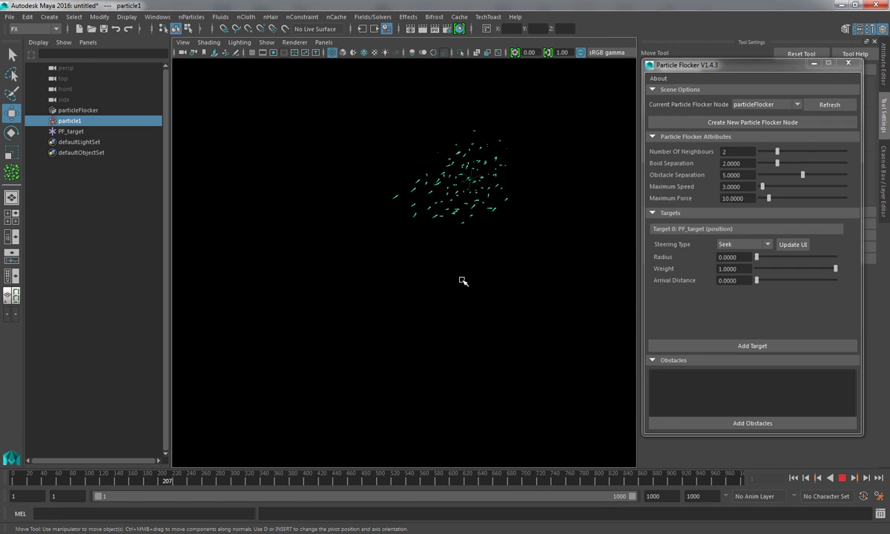